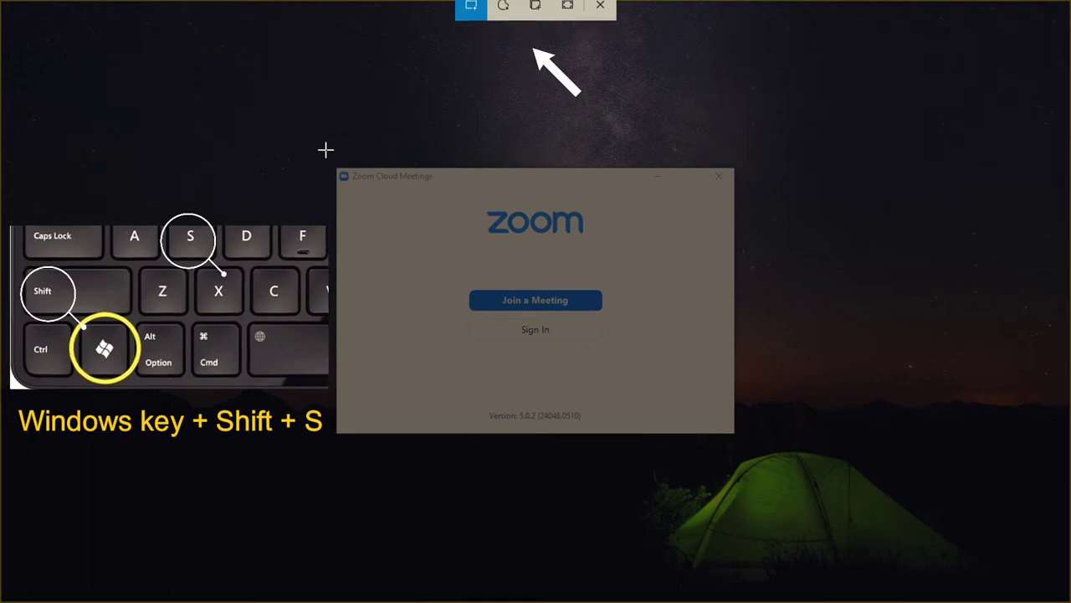
# Capture a rectangular screen snip around the Zoom Cloud Meetings window
pyautogui.moveTo(326, 149)
pyautogui.mouseDown()
pyautogui.moveTo(712, 234)
pyautogui.moveTo(747, 325)
pyautogui.moveTo(748, 447)
pyautogui.mouseUp()
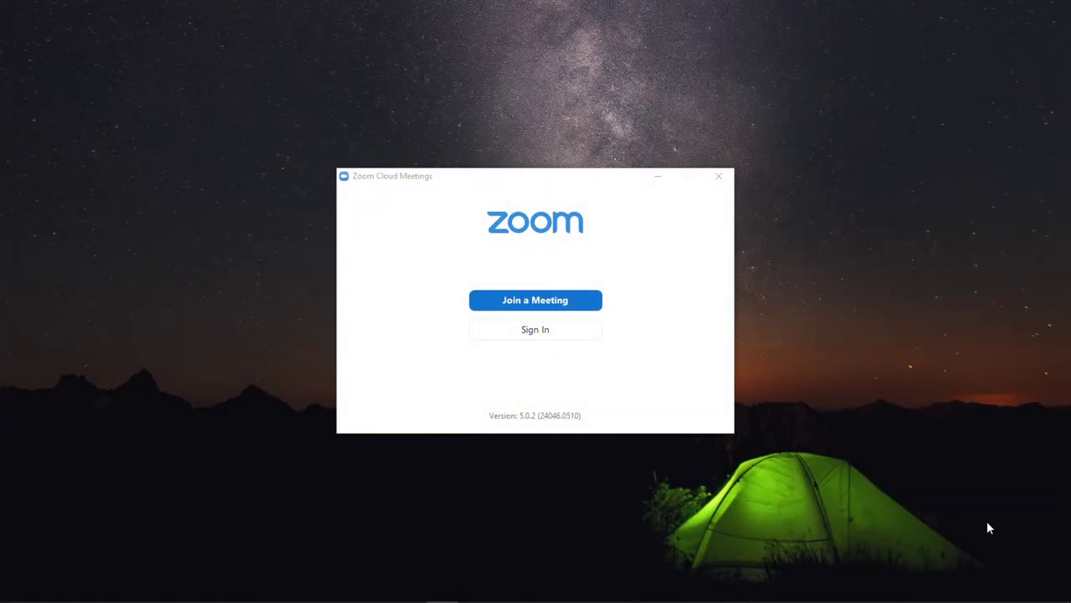
pyautogui.click(918, 437)
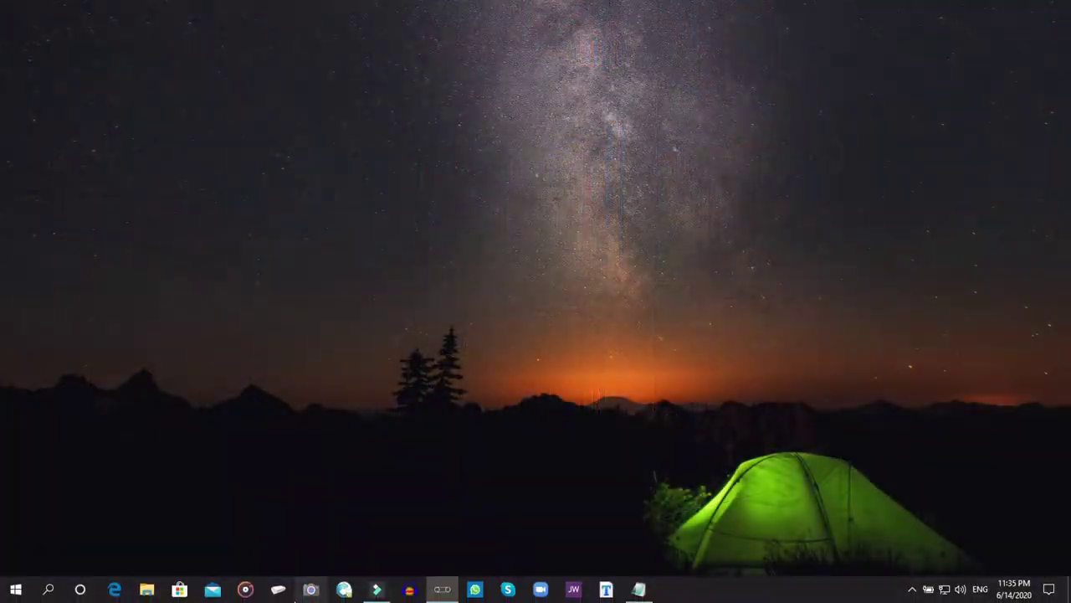
# Open HP Printer Assistant from its pinned shortcut, view its print options and close it
pyautogui.click(279, 590)
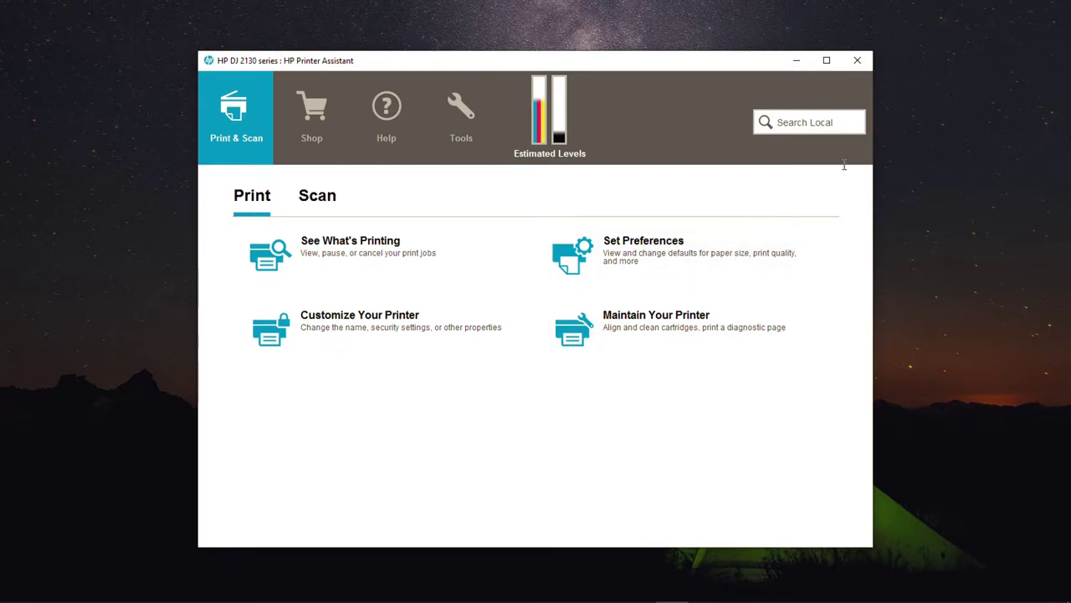
pyautogui.click(858, 60)
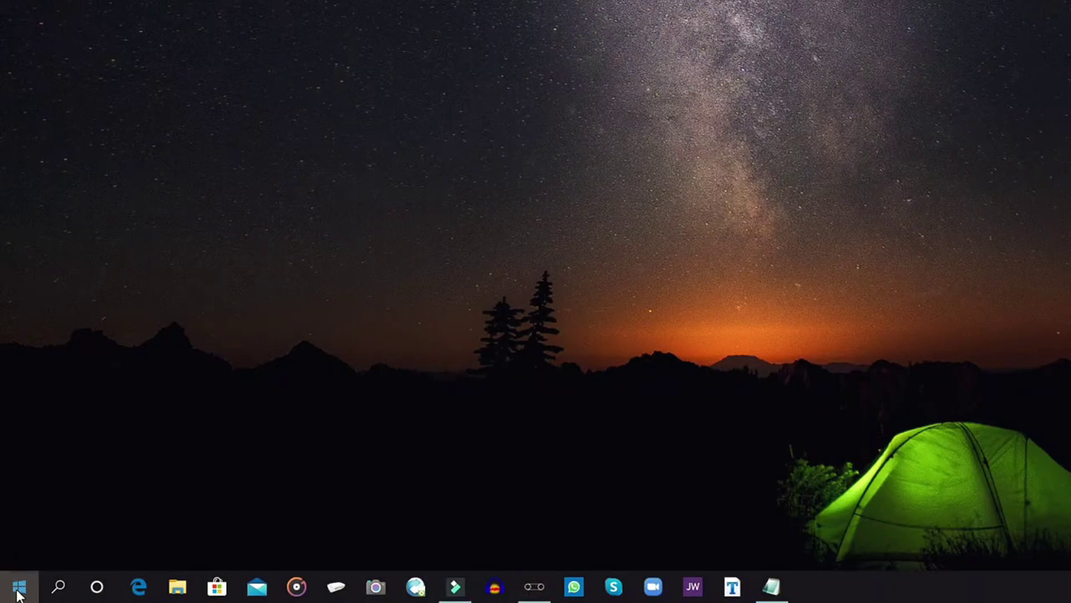
# Open the Storage page of the Windows System settings and review the space used by each category on Local Disk (C:)
pyautogui.click(18, 588)
pyautogui.moveTo(24, 528)
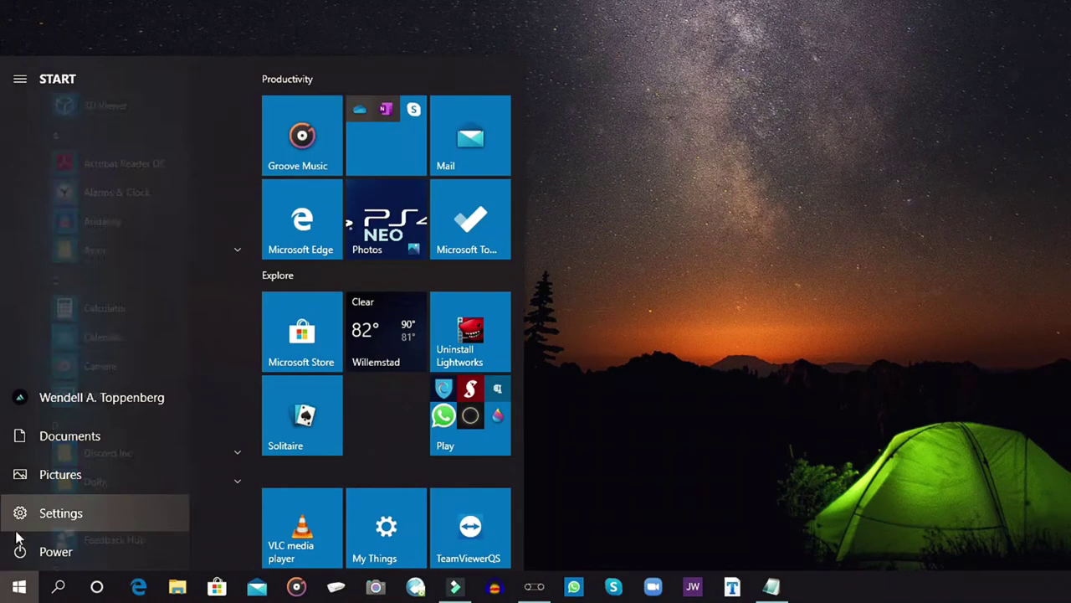
pyautogui.click(66, 511)
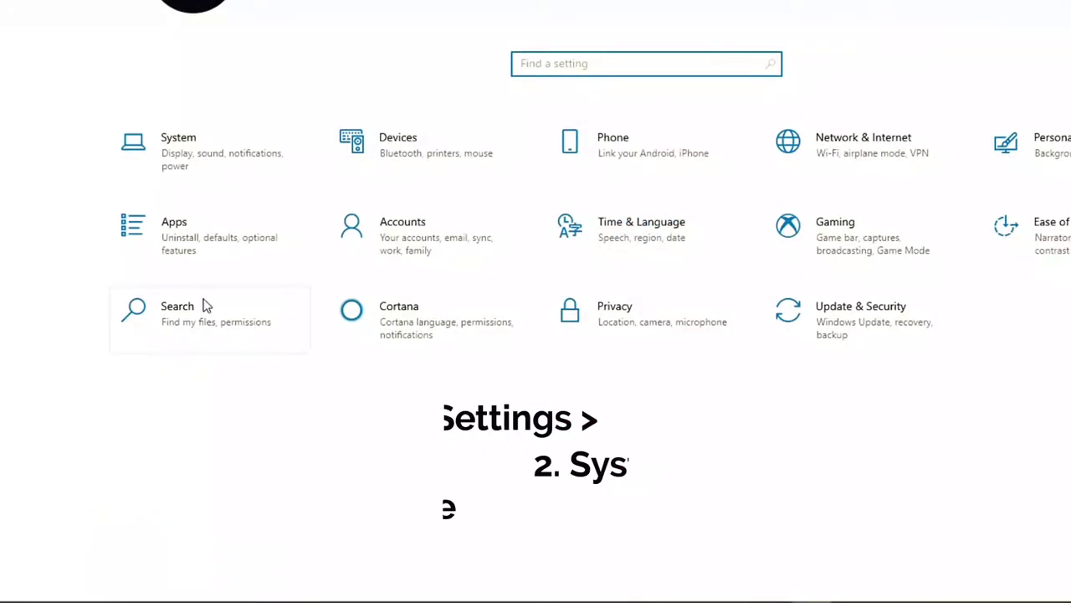
pyautogui.click(176, 153)
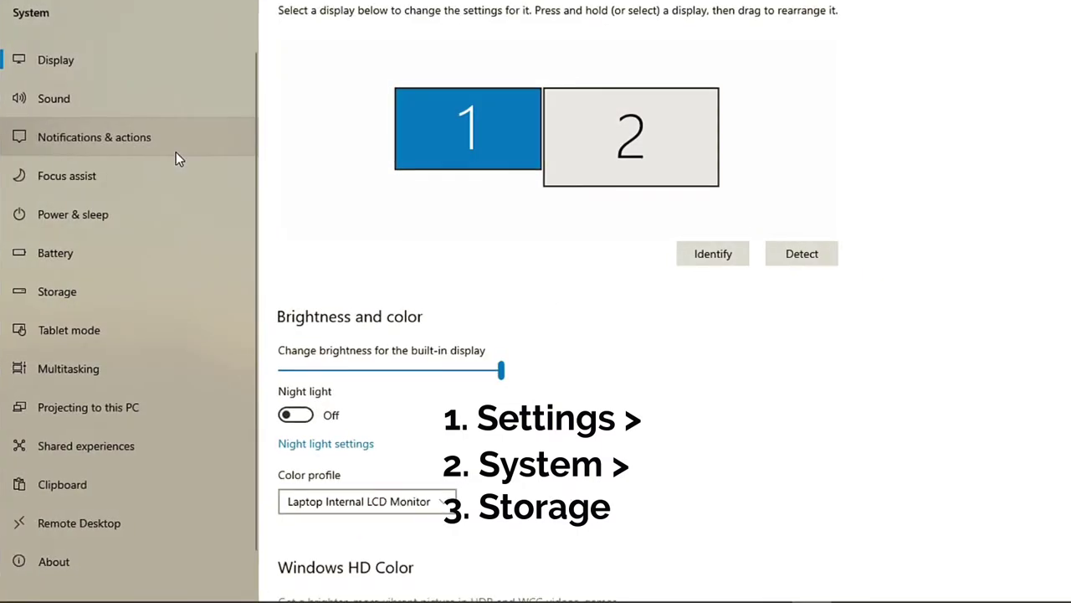
pyautogui.click(69, 291)
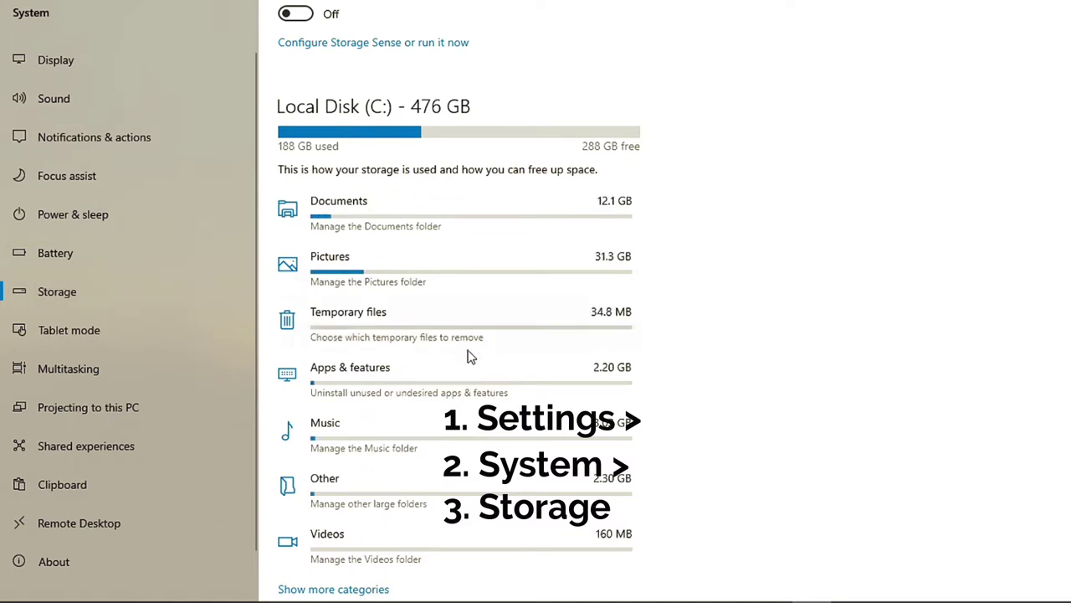
pyautogui.scroll(-3, 471, 357)
pyautogui.scroll(-3, 471, 356)
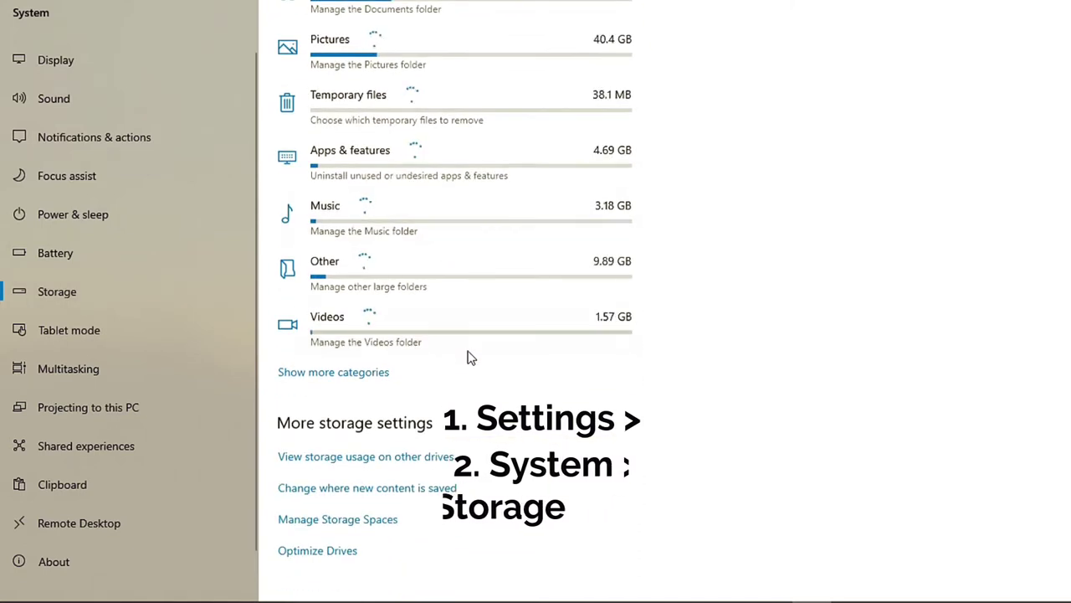
# View the Videos folder from the Videos storage category, close the folder window and return to the Storage page
pyautogui.click(325, 329)
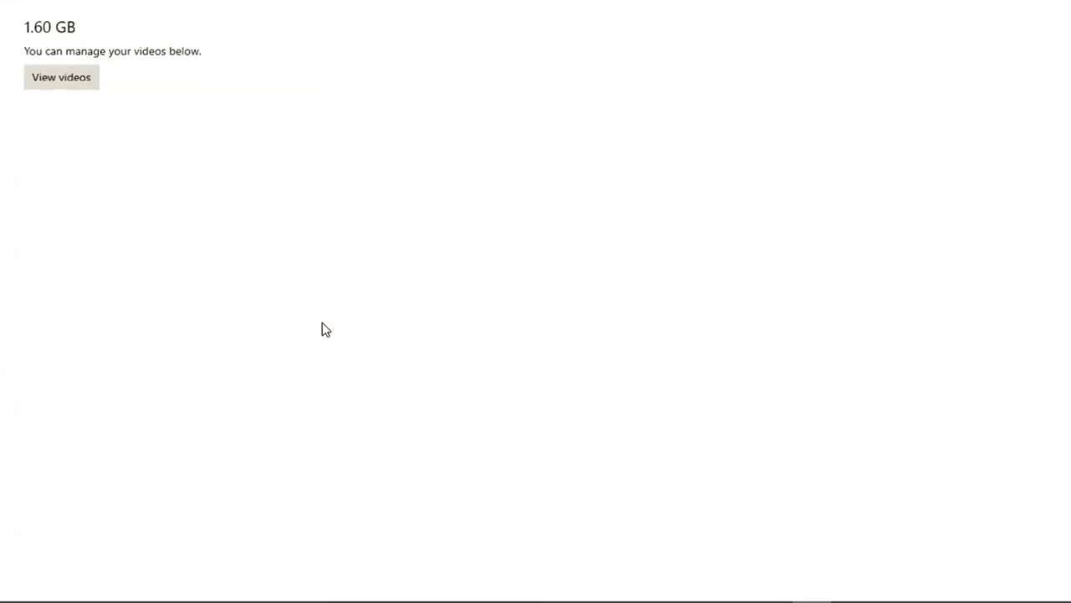
pyautogui.click(66, 80)
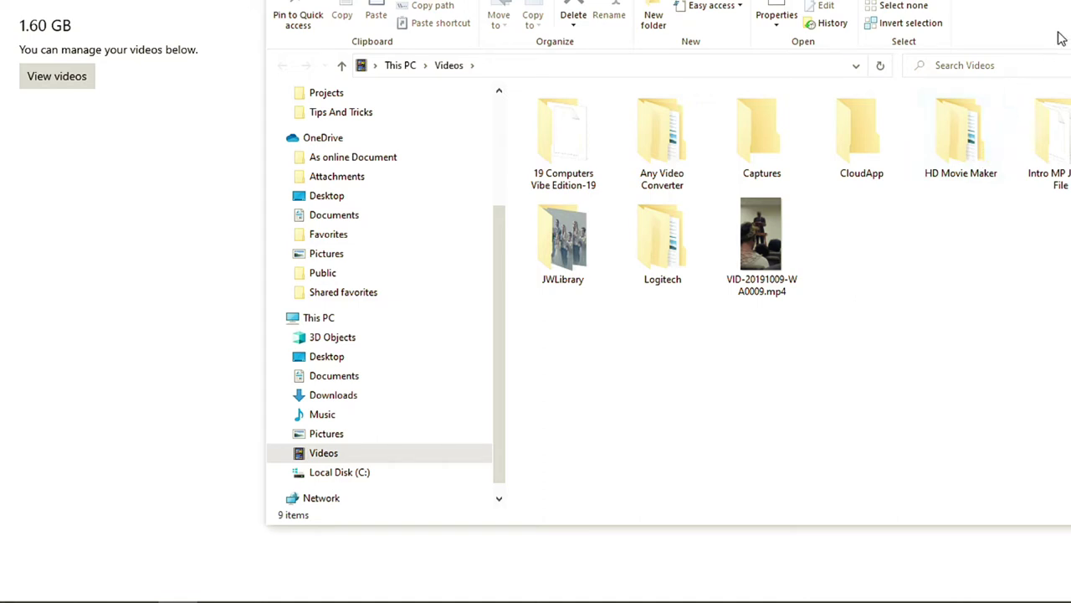
pyautogui.hotkey('alt', 'F4')
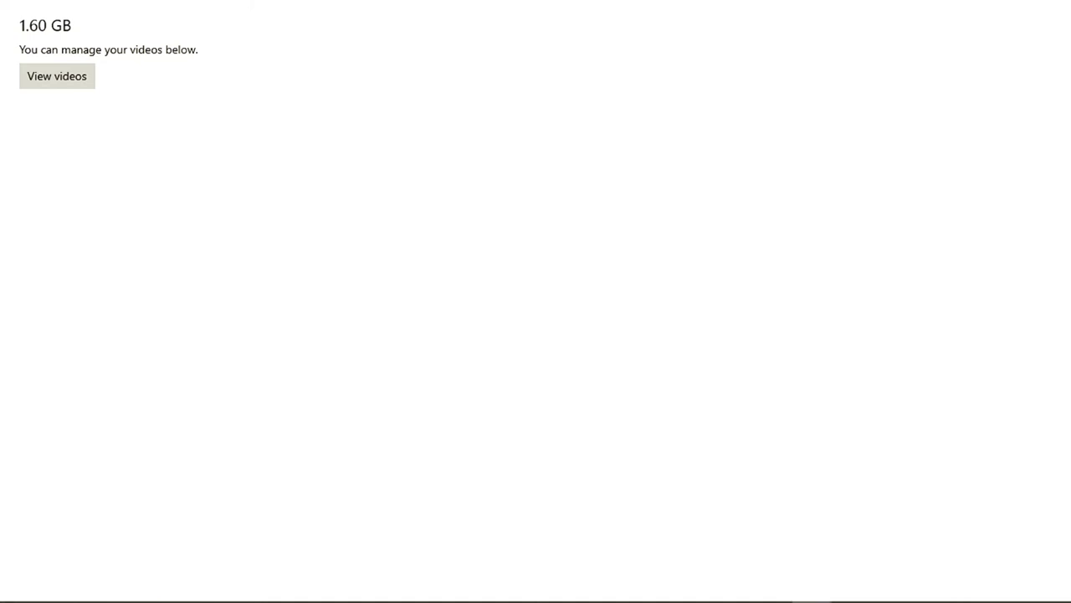
pyautogui.hotkey('alt', 'Left')
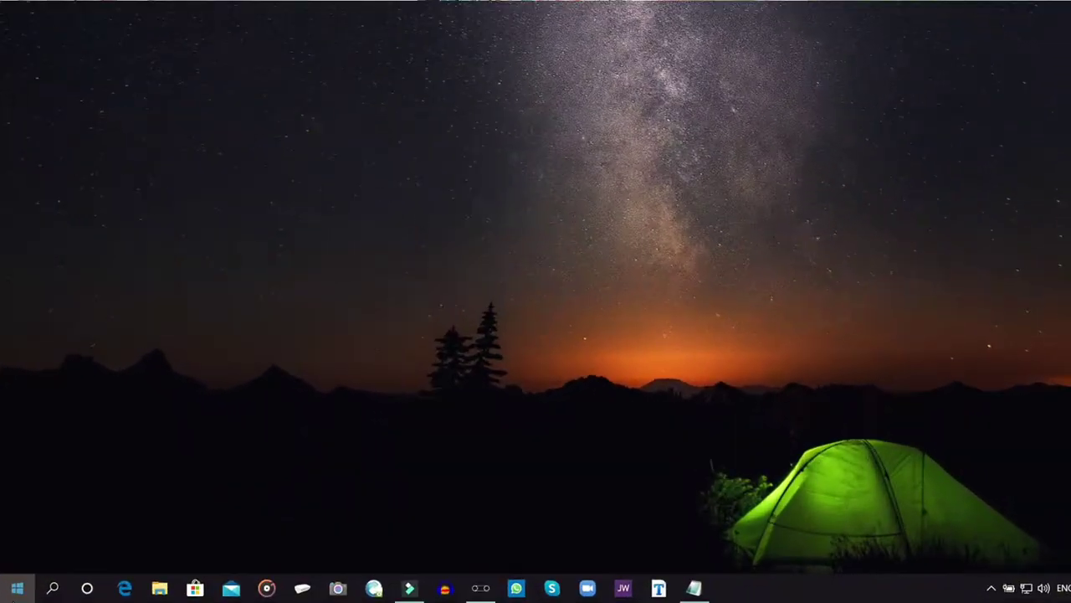
# Open the Start page of the Personalization settings
pyautogui.click(17, 588)
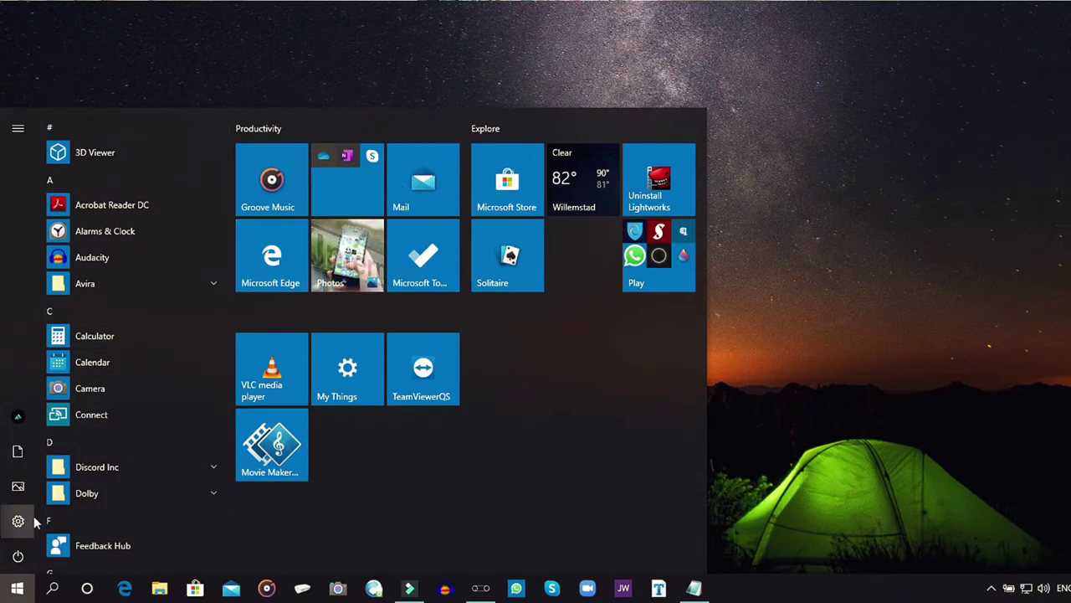
pyautogui.moveTo(13, 524)
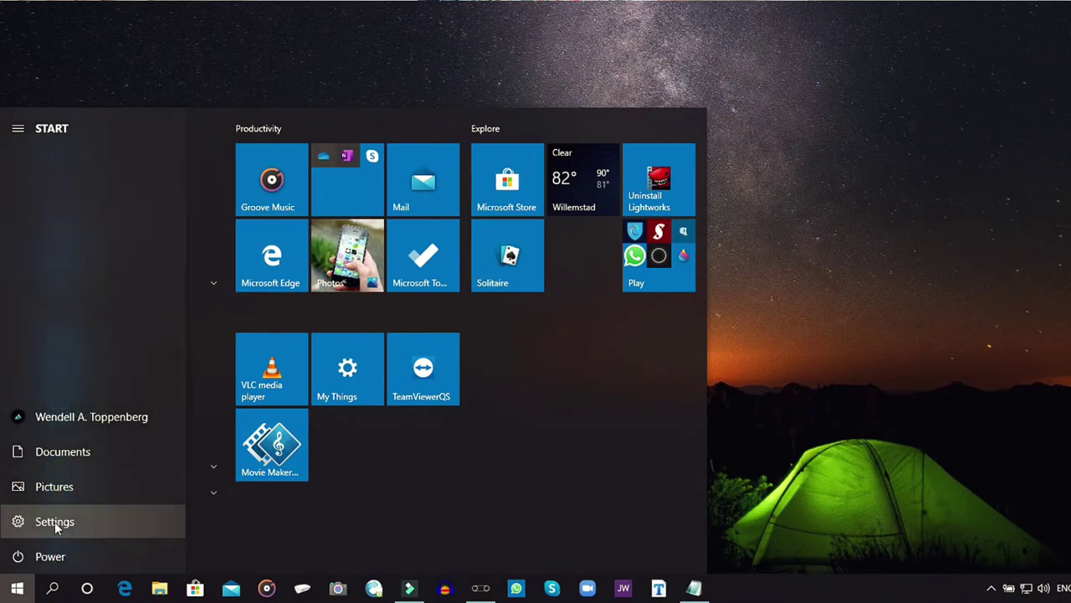
pyautogui.click(54, 521)
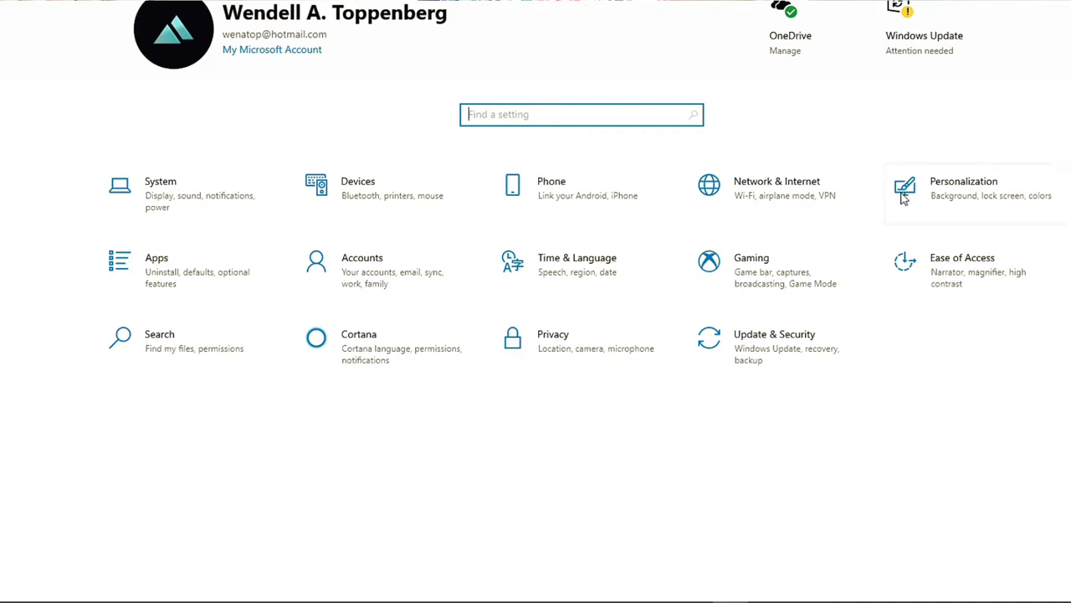
pyautogui.click(975, 191)
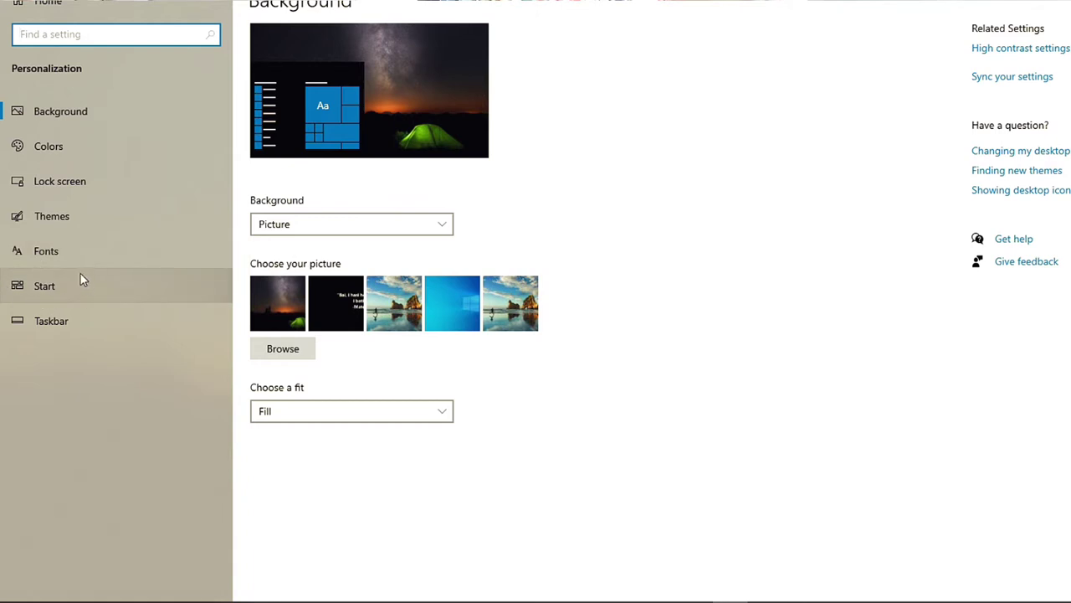
pyautogui.click(43, 285)
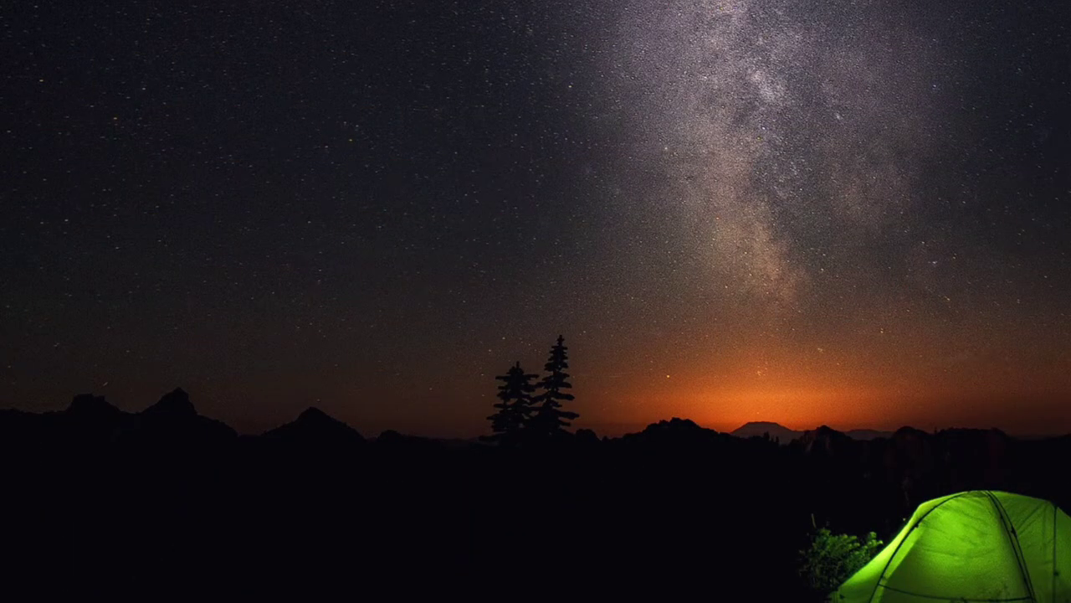
# Open the Background apps page of the Privacy settings and turn off background running for Calculator
pyautogui.press('super')
pyautogui.moveTo(43, 590)
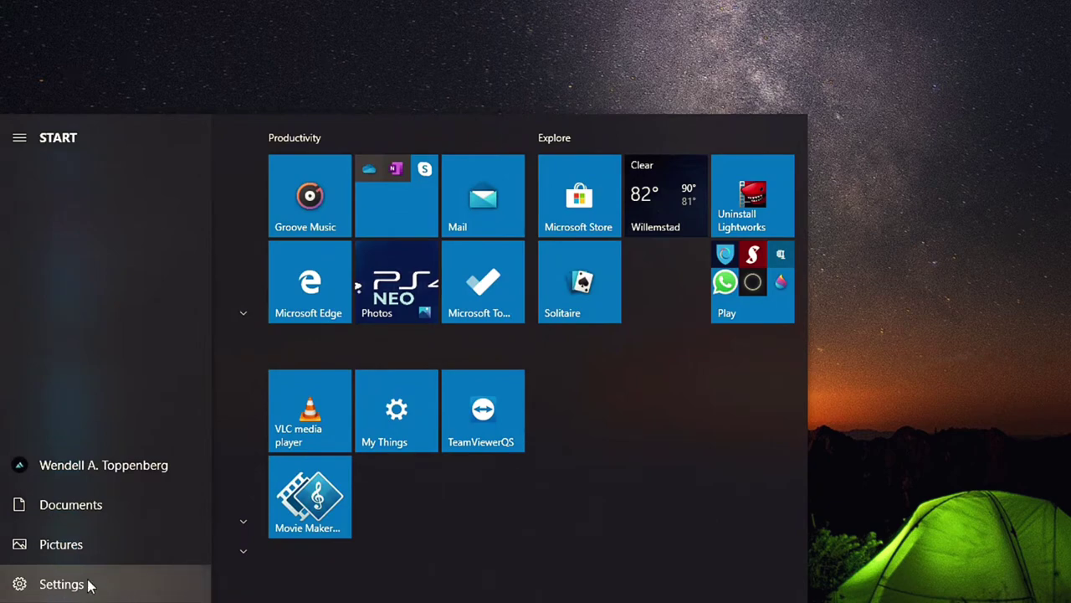
pyautogui.click(63, 585)
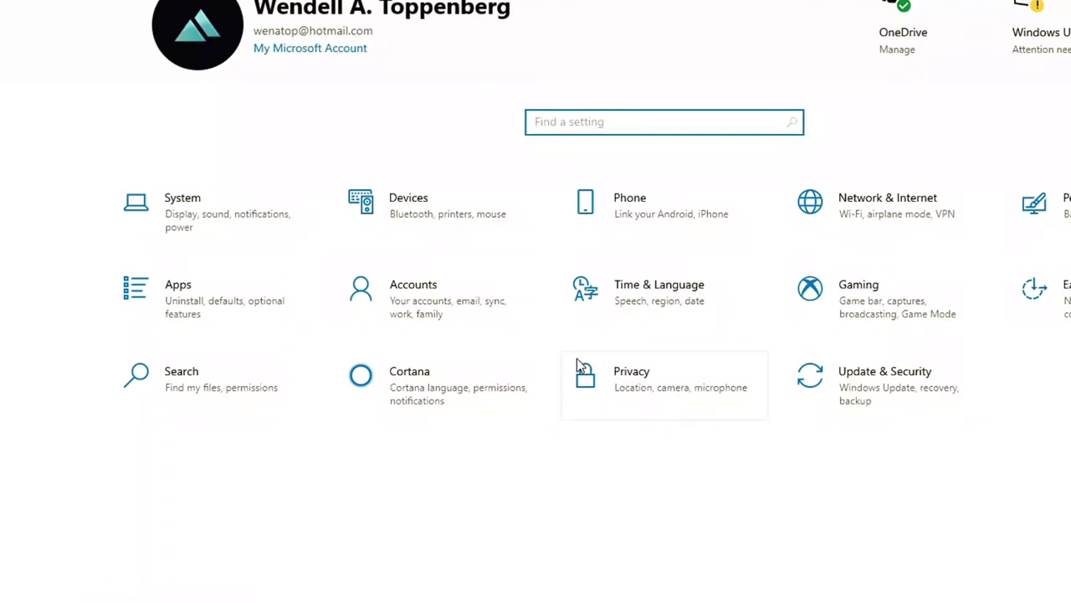
pyautogui.click(627, 390)
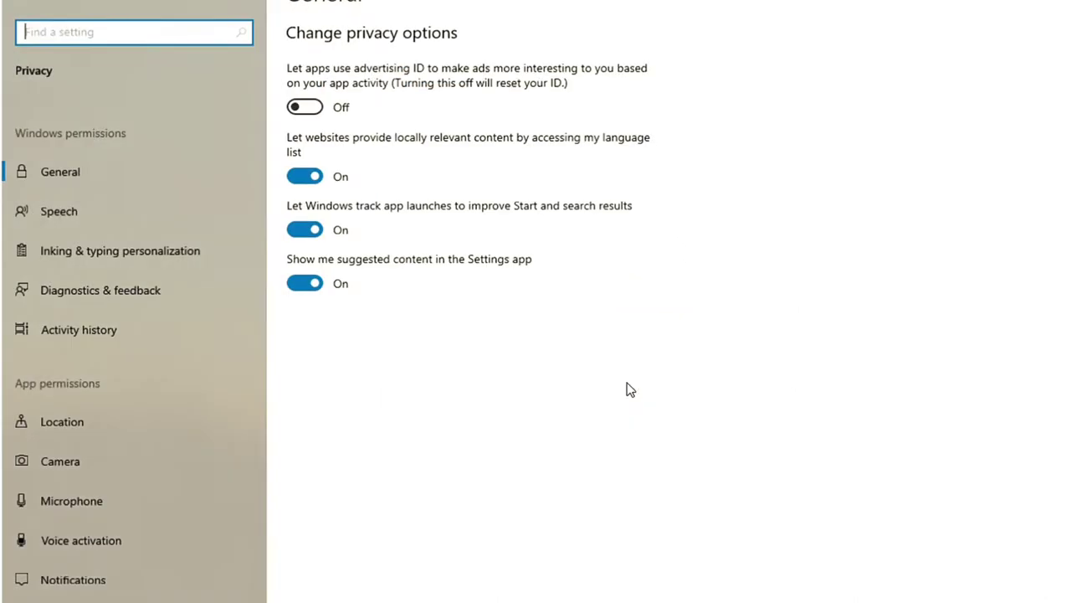
pyautogui.scroll(-5, 198, 528)
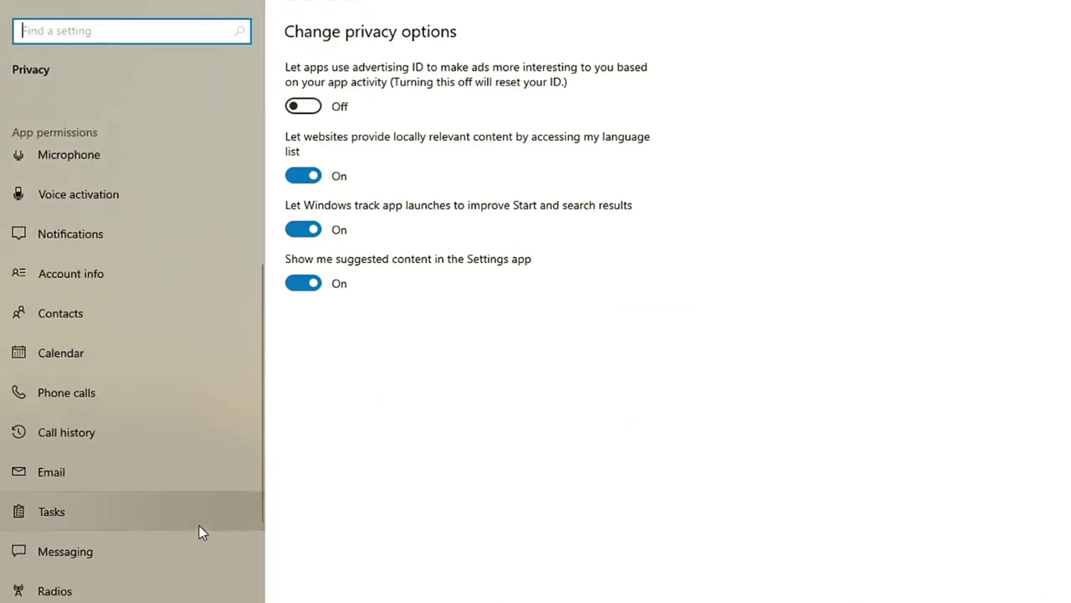
pyautogui.scroll(-2, 201, 531)
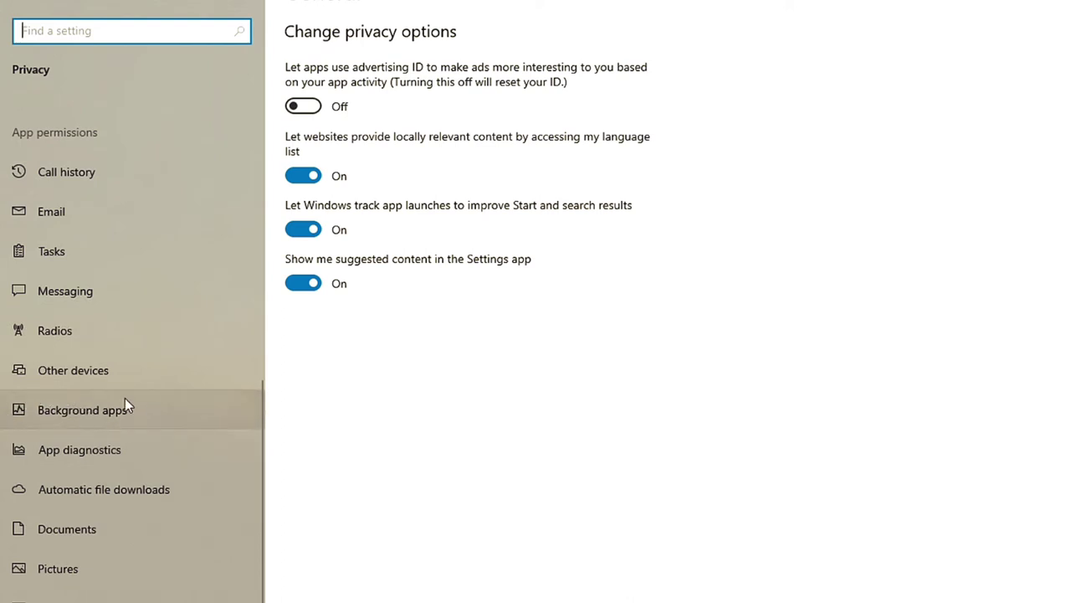
pyautogui.click(81, 410)
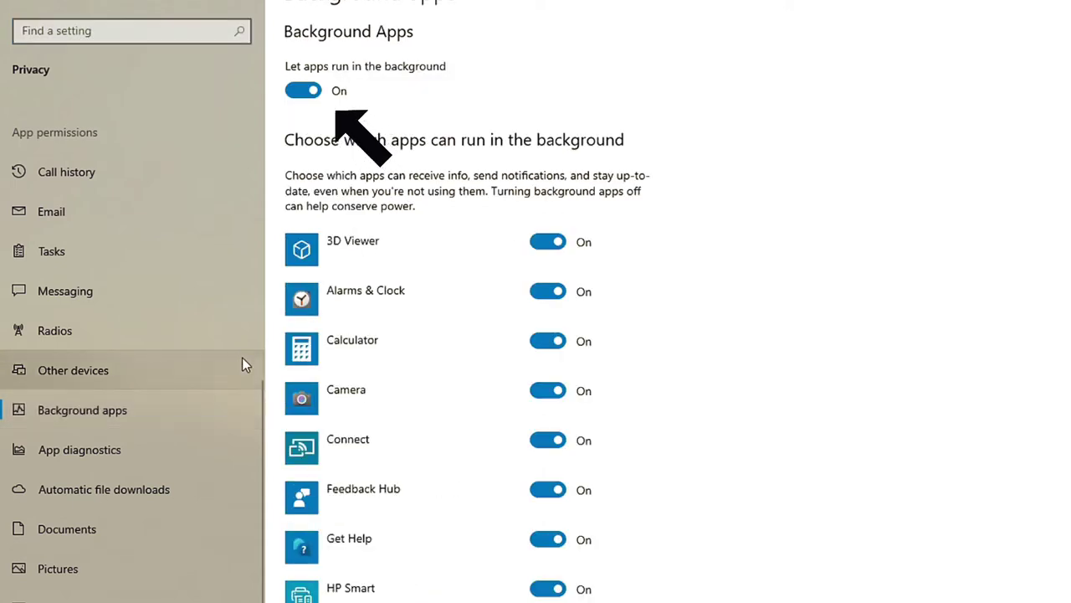
pyautogui.click(542, 345)
pyautogui.scroll(-3, 524, 391)
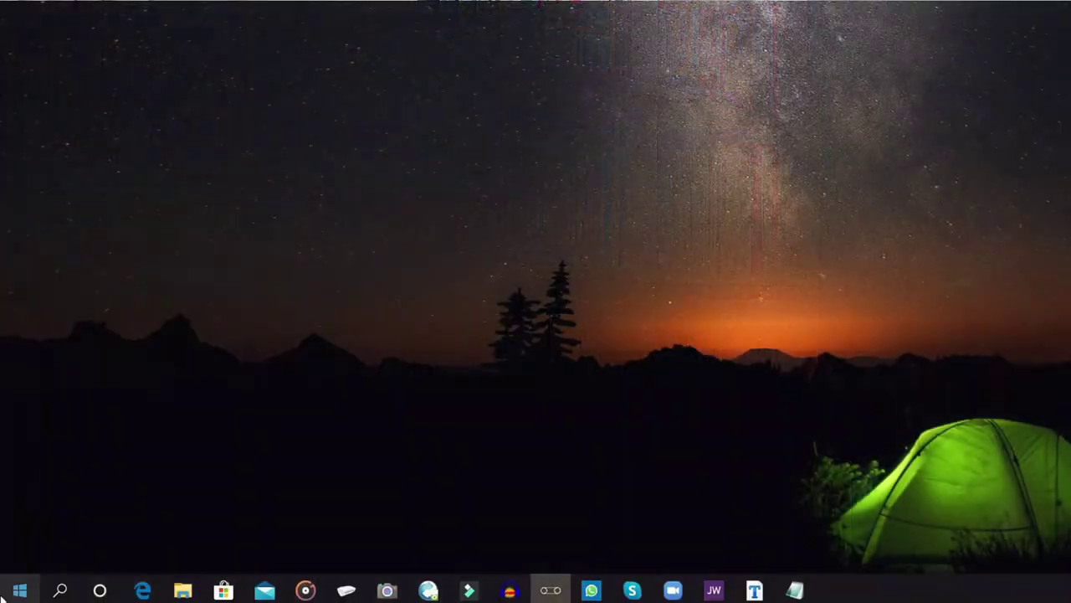
# Search Windows for "file explorer options" and open File Explorer Options
pyautogui.click(20, 593)
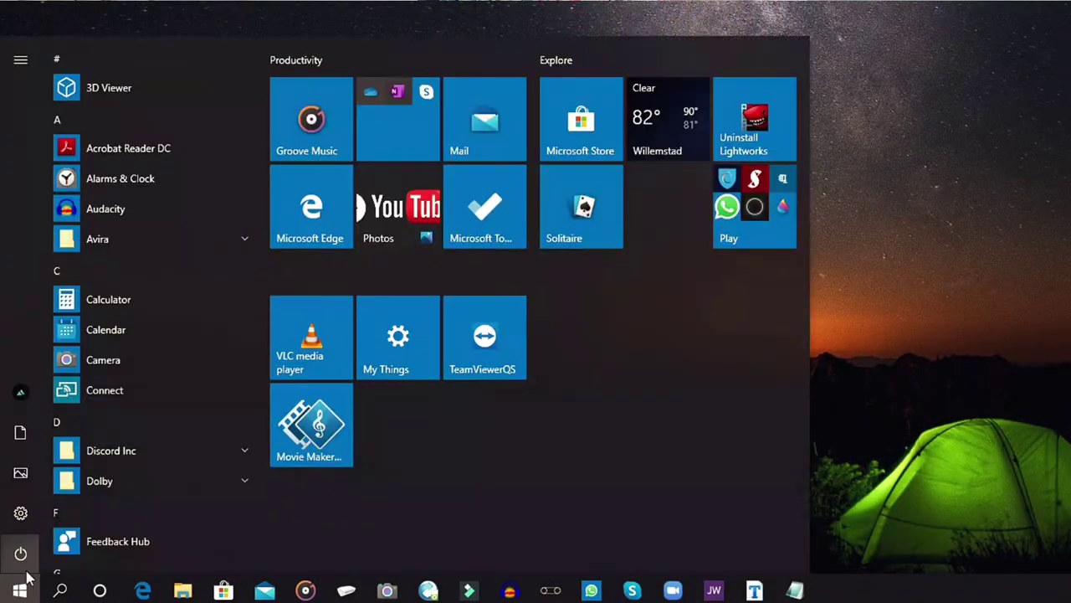
pyautogui.write('fil')
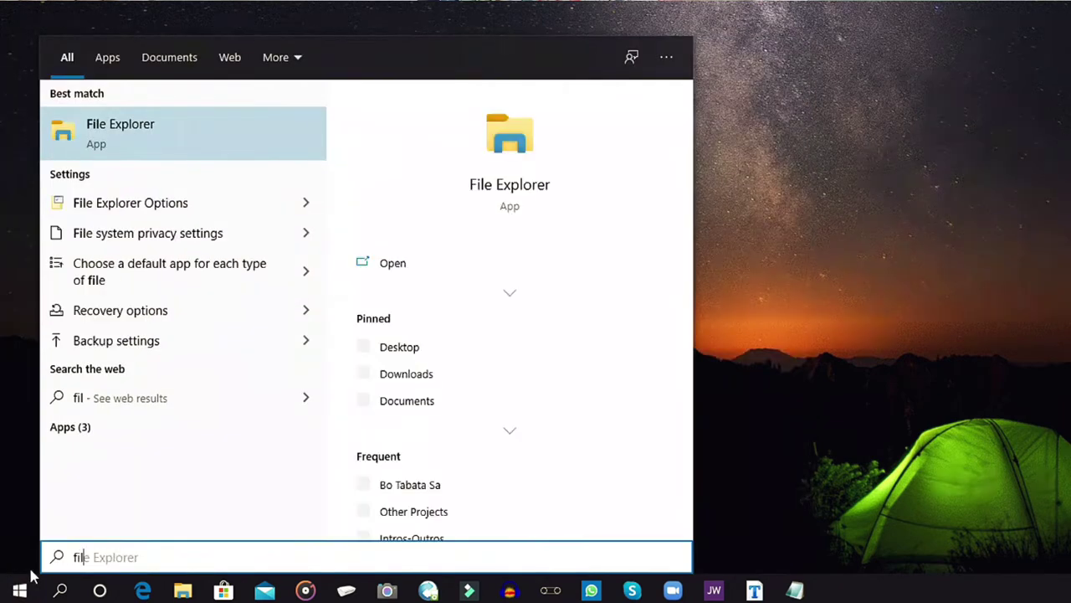
pyautogui.write('e explore')
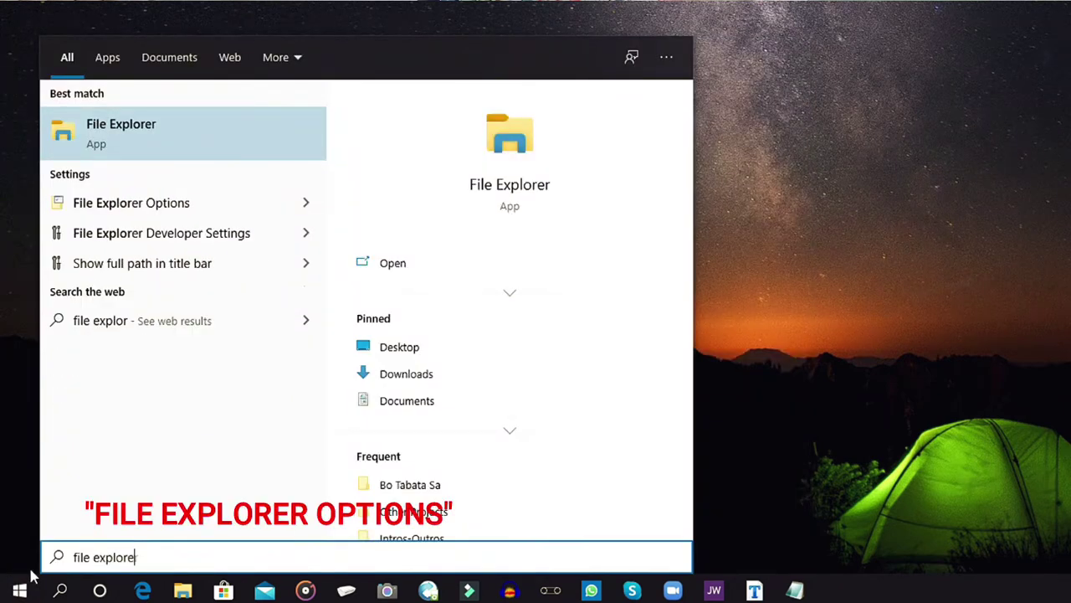
pyautogui.write('r o')
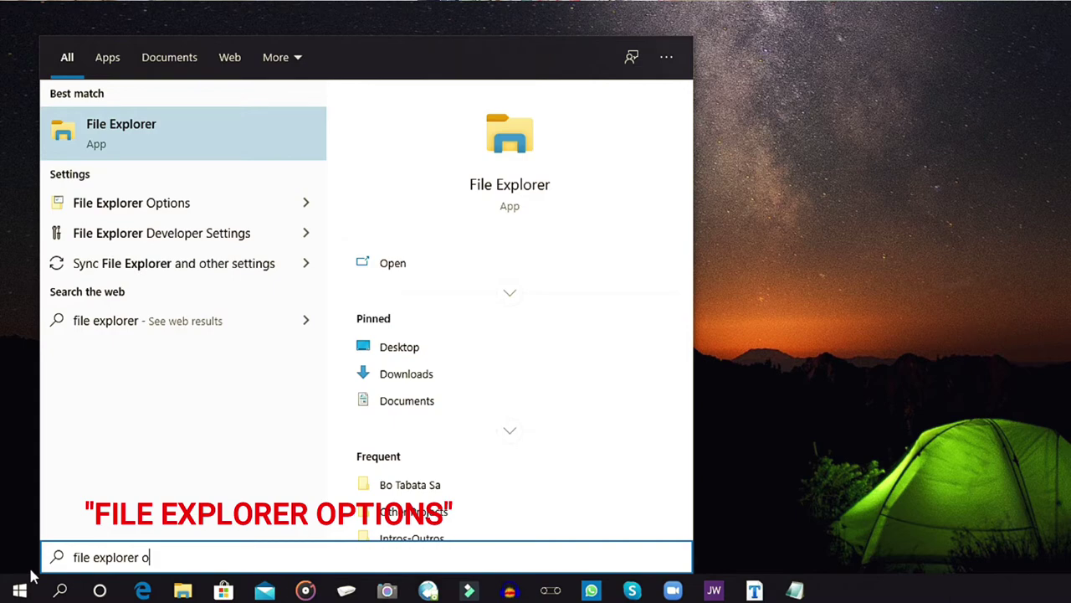
pyautogui.write('ptions')
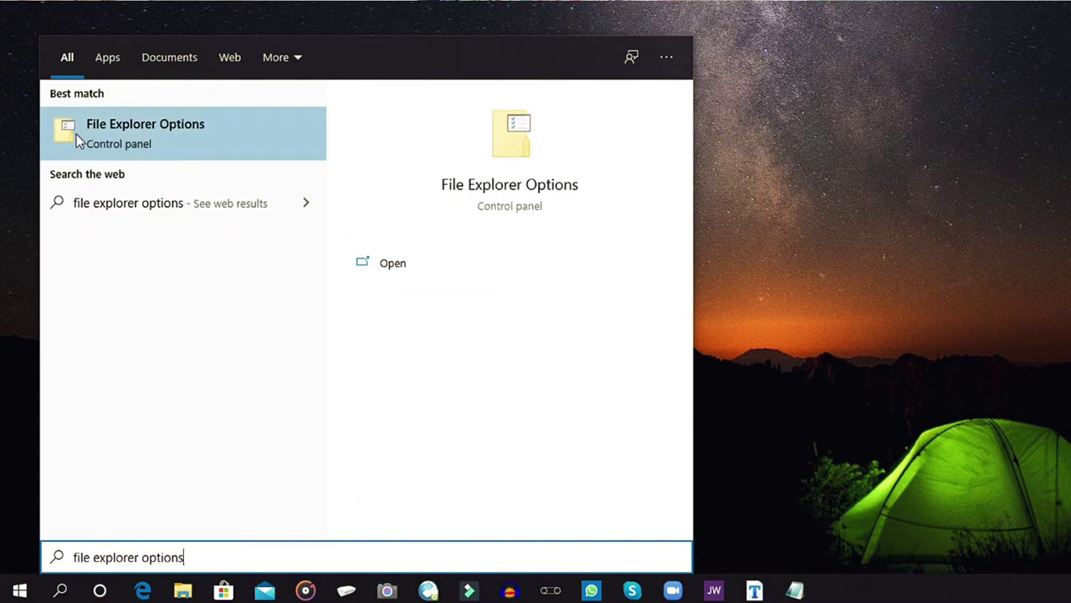
pyautogui.click(117, 142)
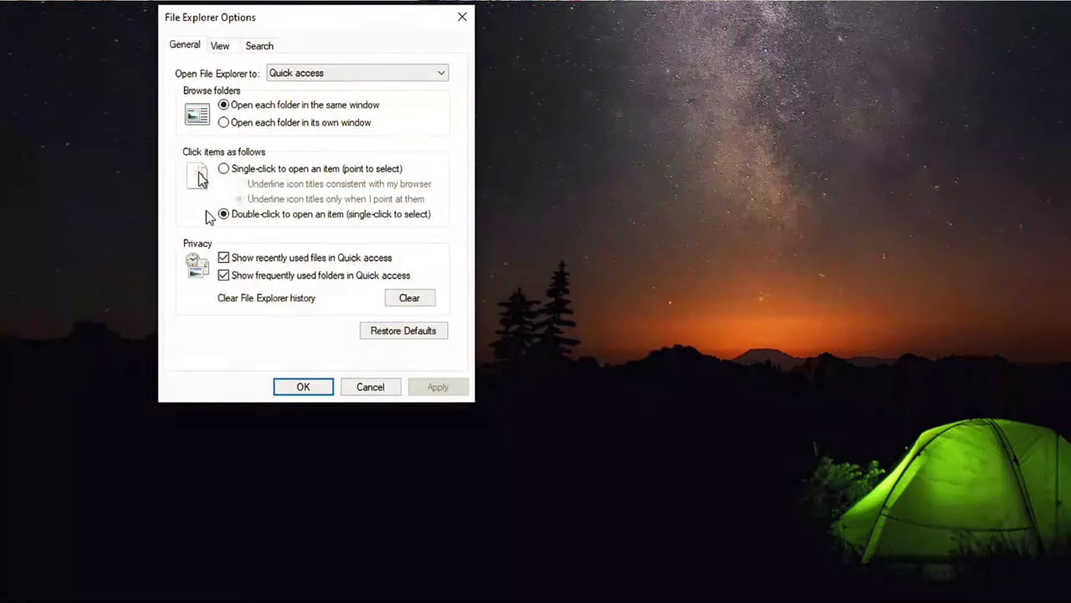
# Disable "Hide extensions for known file types" in the advanced view settings and apply the change
pyautogui.click(220, 48)
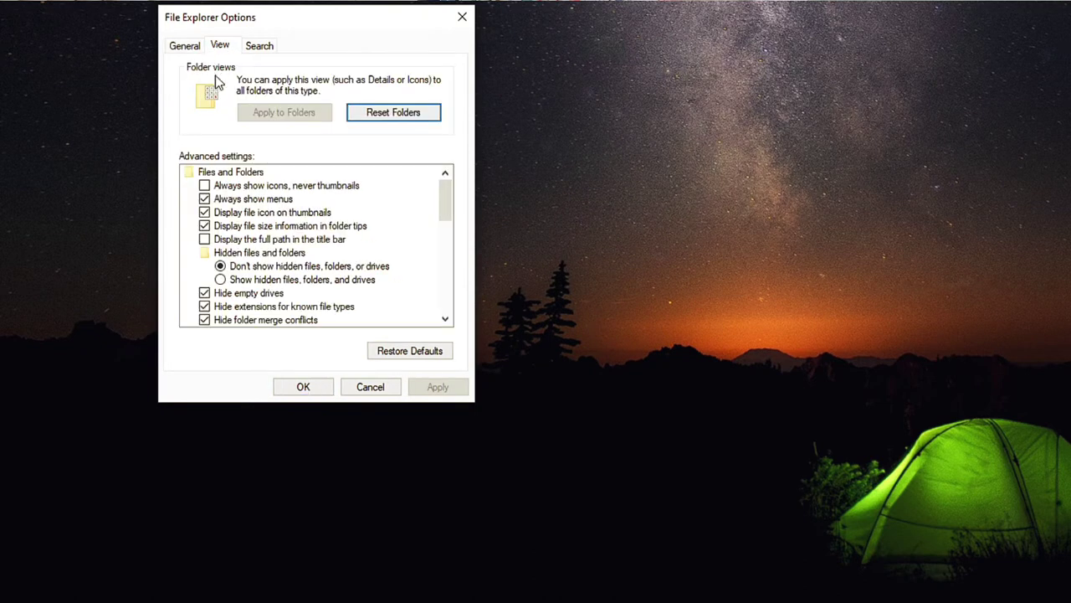
pyautogui.scroll(-1, 260, 281)
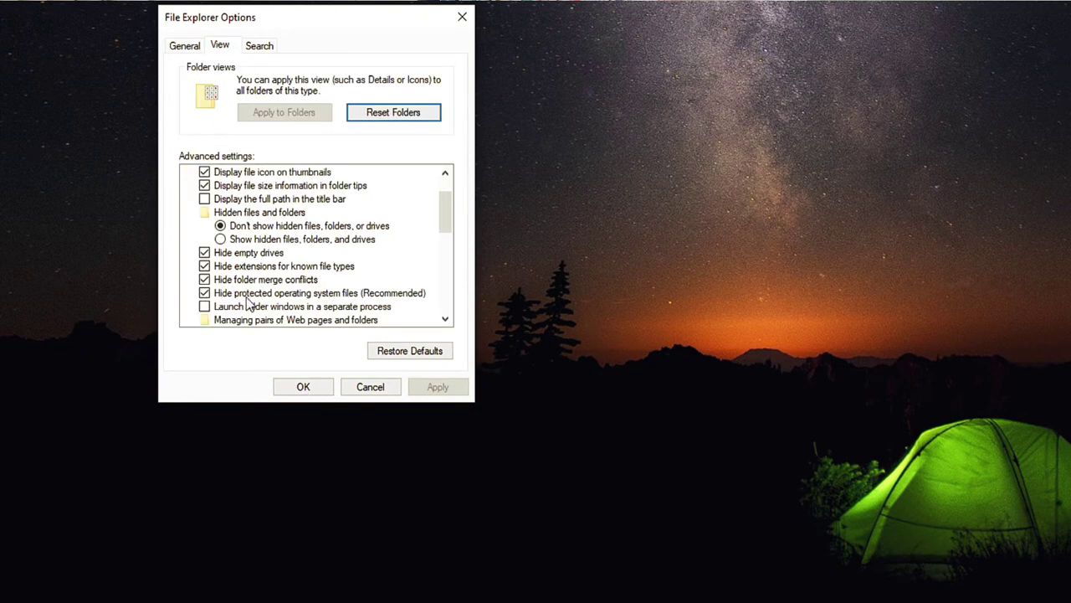
pyautogui.click(204, 267)
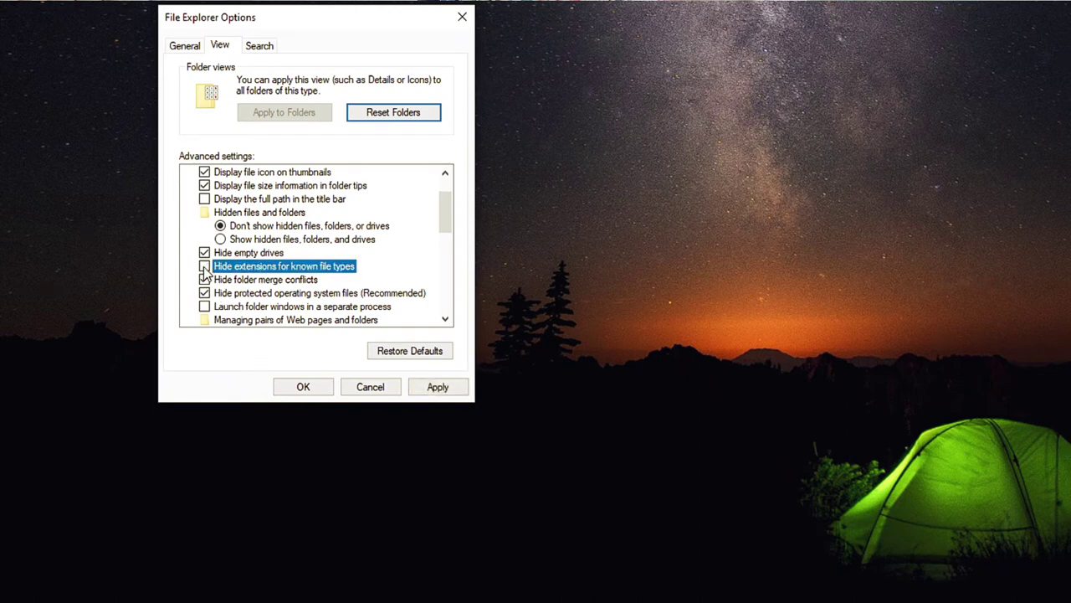
pyautogui.click(442, 388)
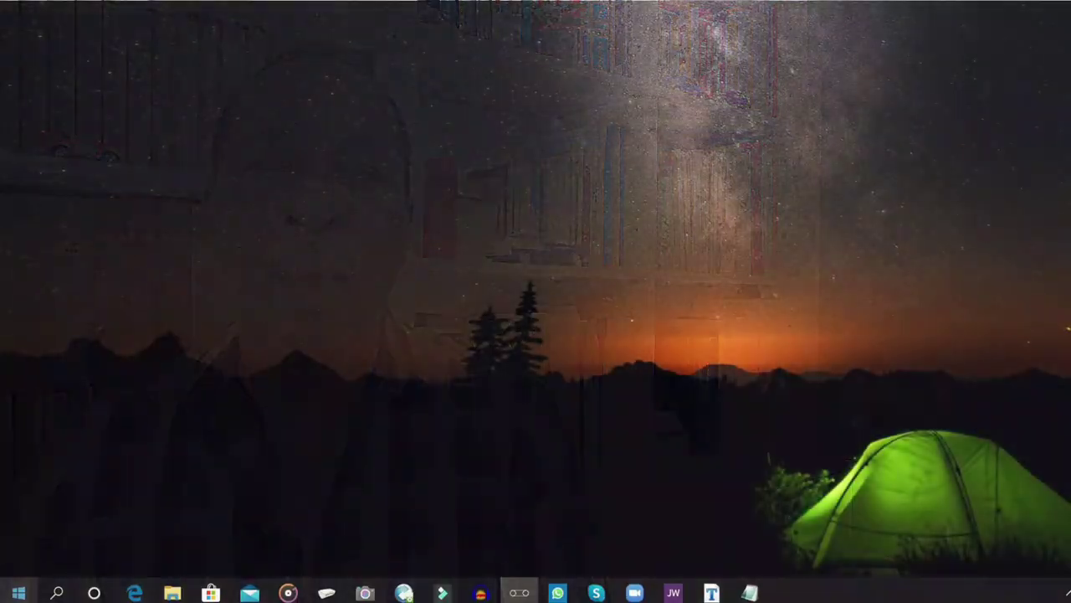
# Open Focus assist in the Windows System settings and set it to Alarms only
pyautogui.click(17, 593)
pyautogui.moveTo(20, 521)
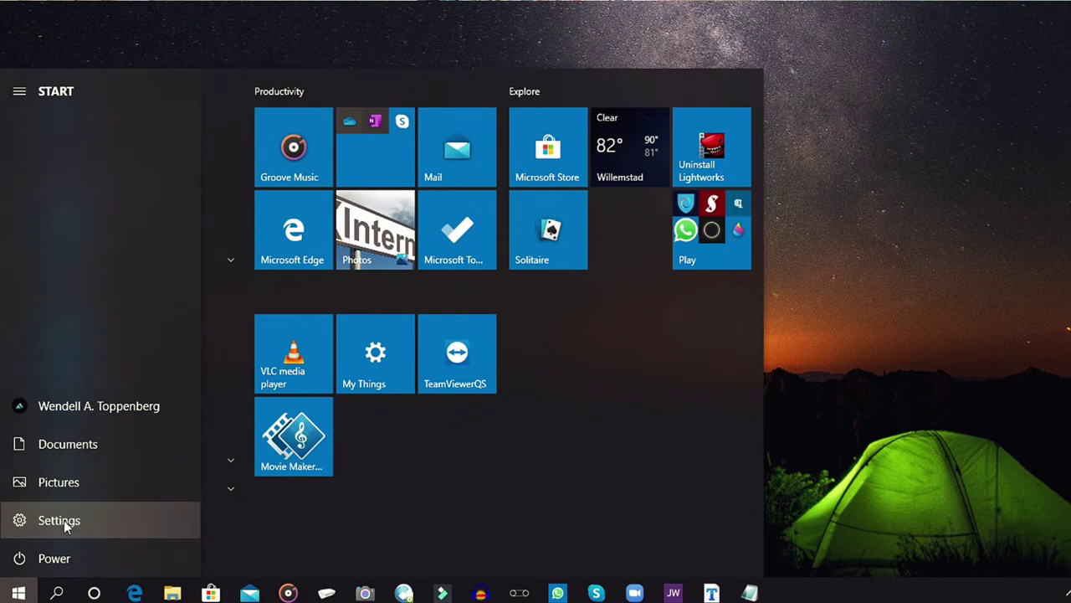
pyautogui.click(52, 519)
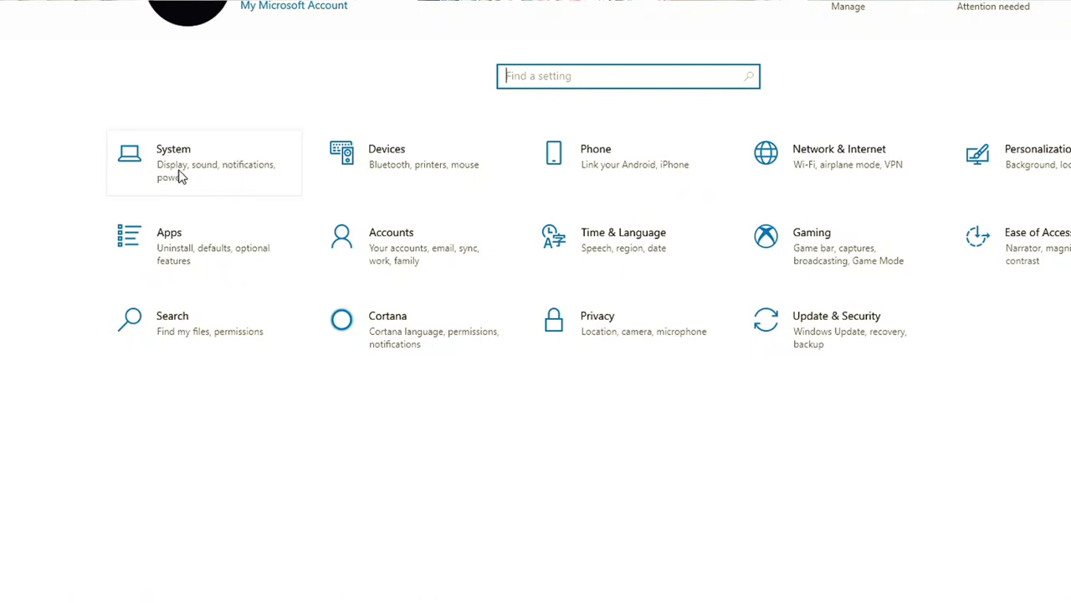
pyautogui.click(183, 165)
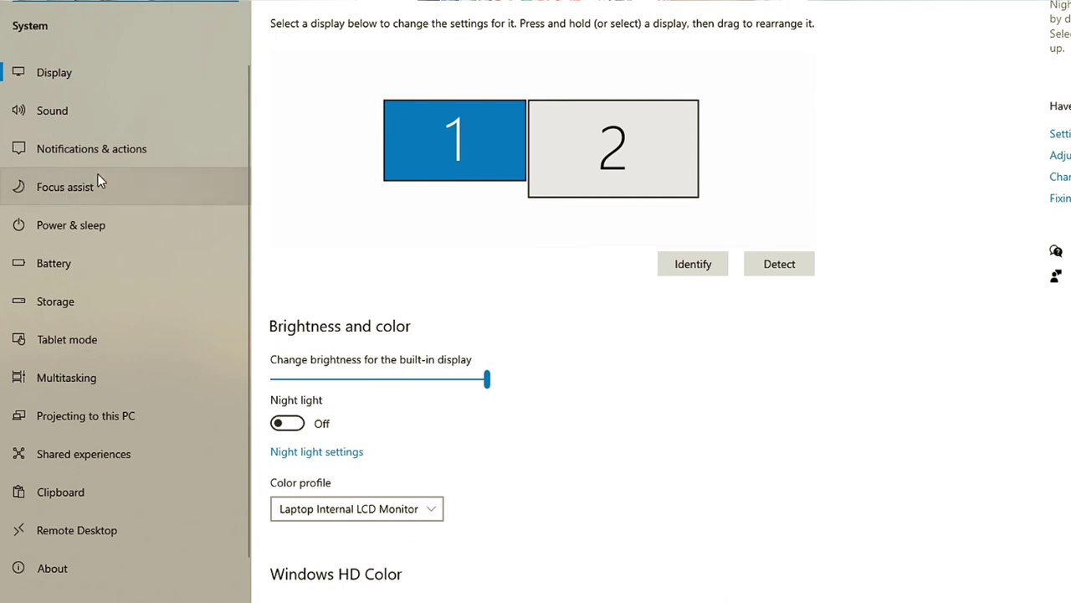
pyautogui.click(60, 189)
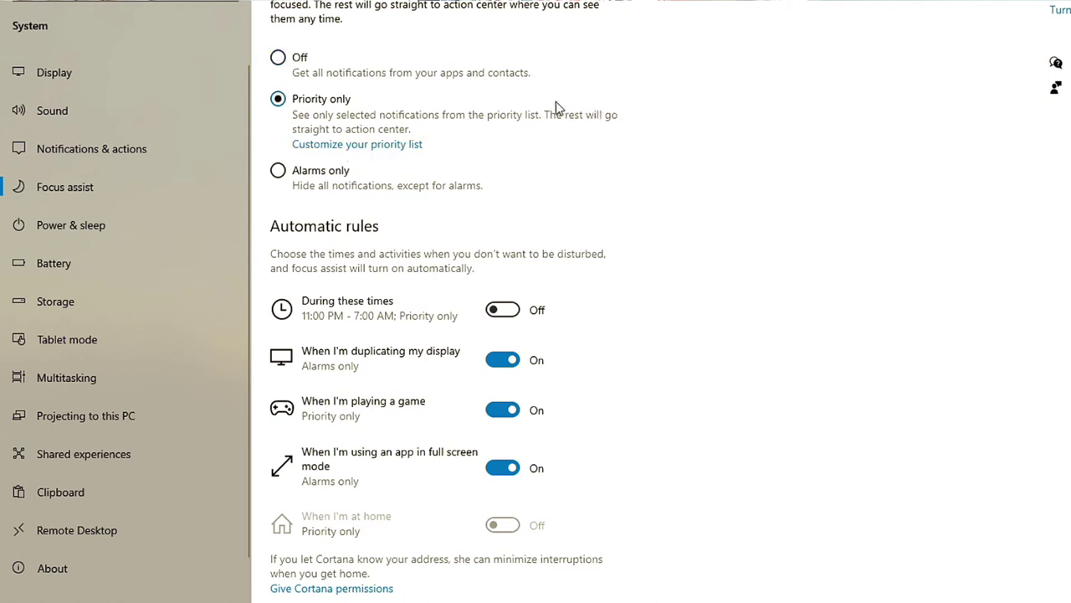
pyautogui.click(278, 172)
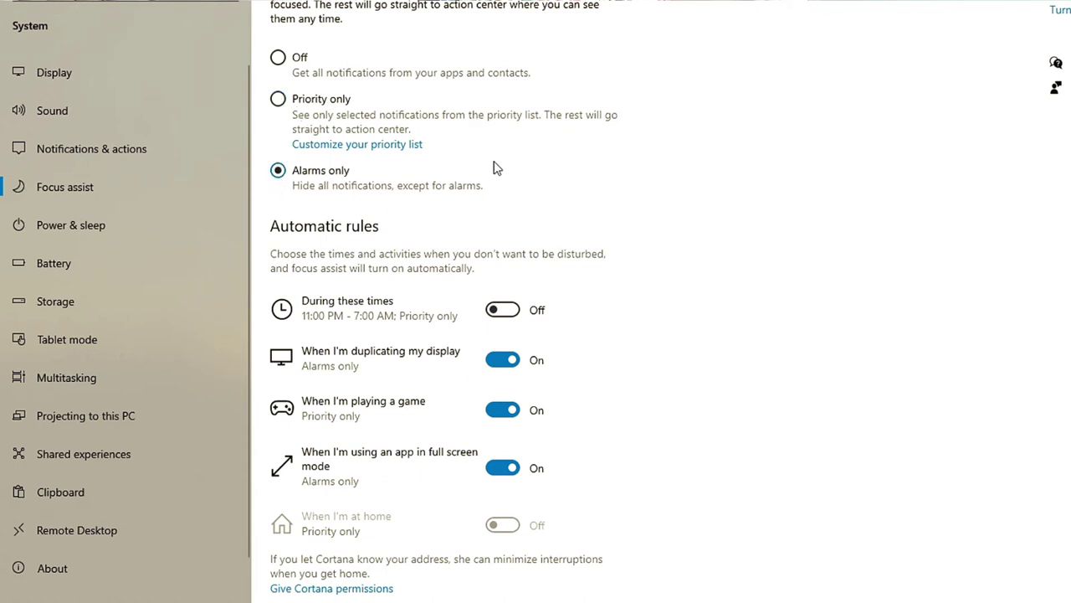